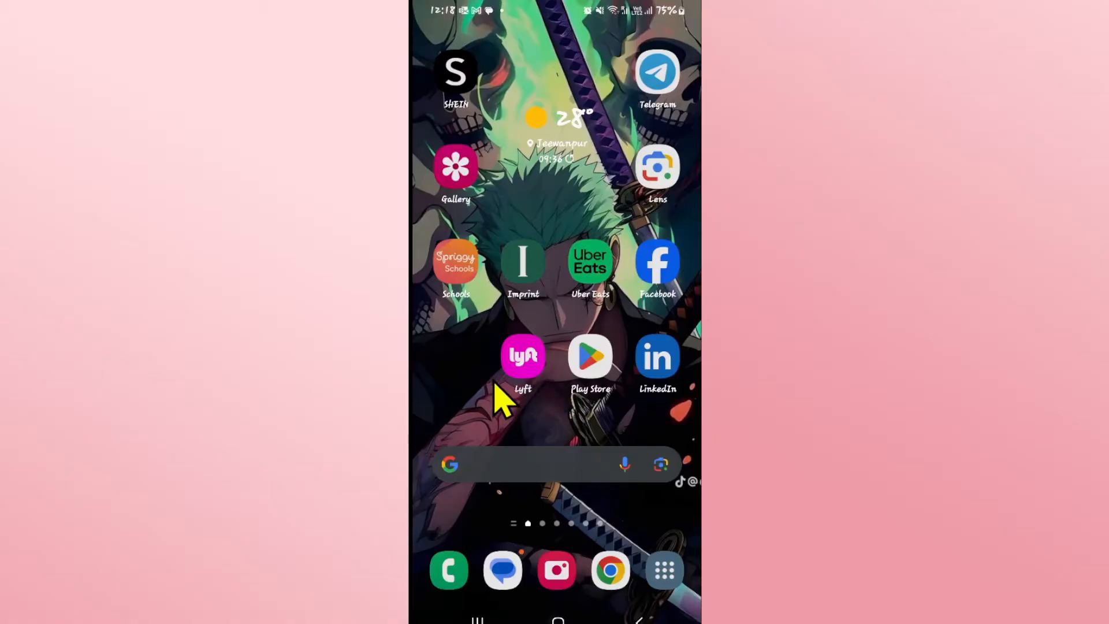
Force stop the Lyft app from its App info page and confirm with OK
{"action": "right_click", "coordinate": [524, 358]}
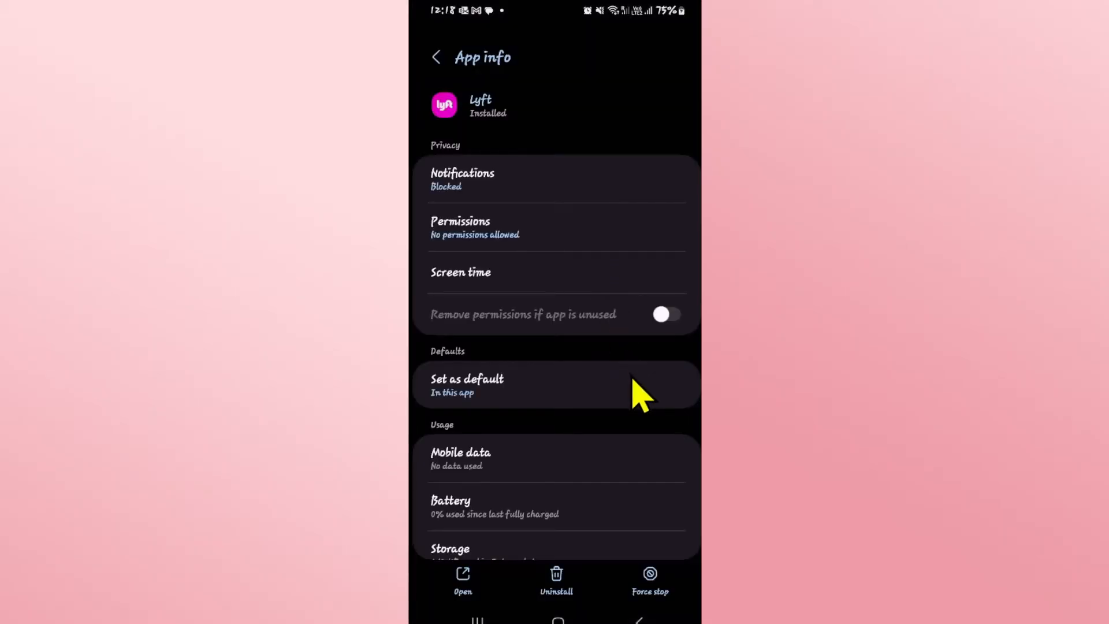
{"action": "left_click", "coordinate": [650, 582]}
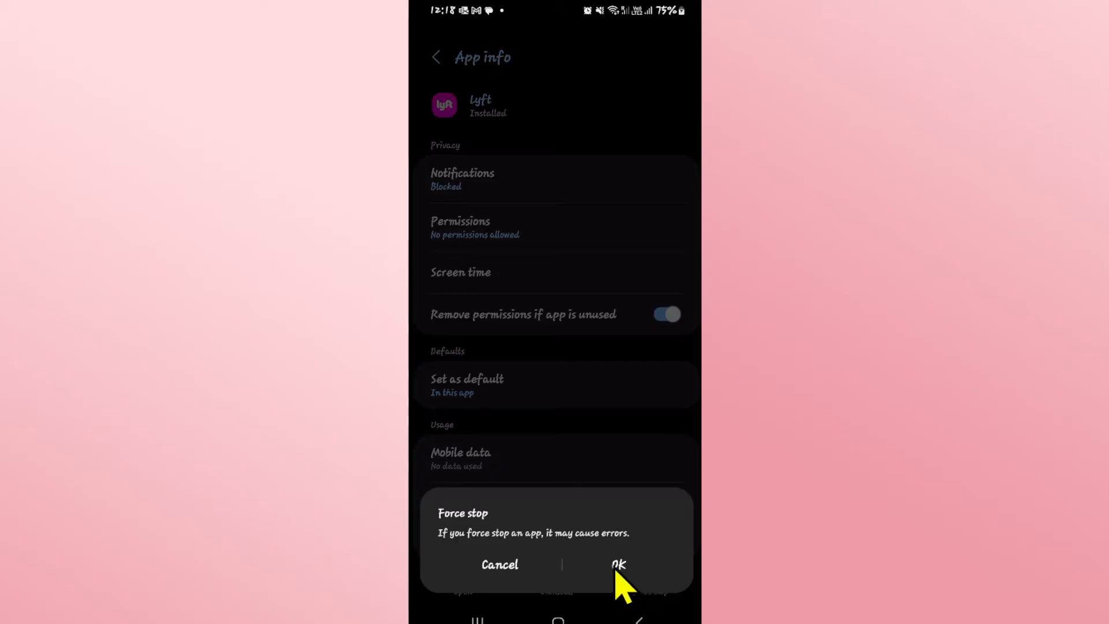
{"action": "left_click", "coordinate": [619, 565]}
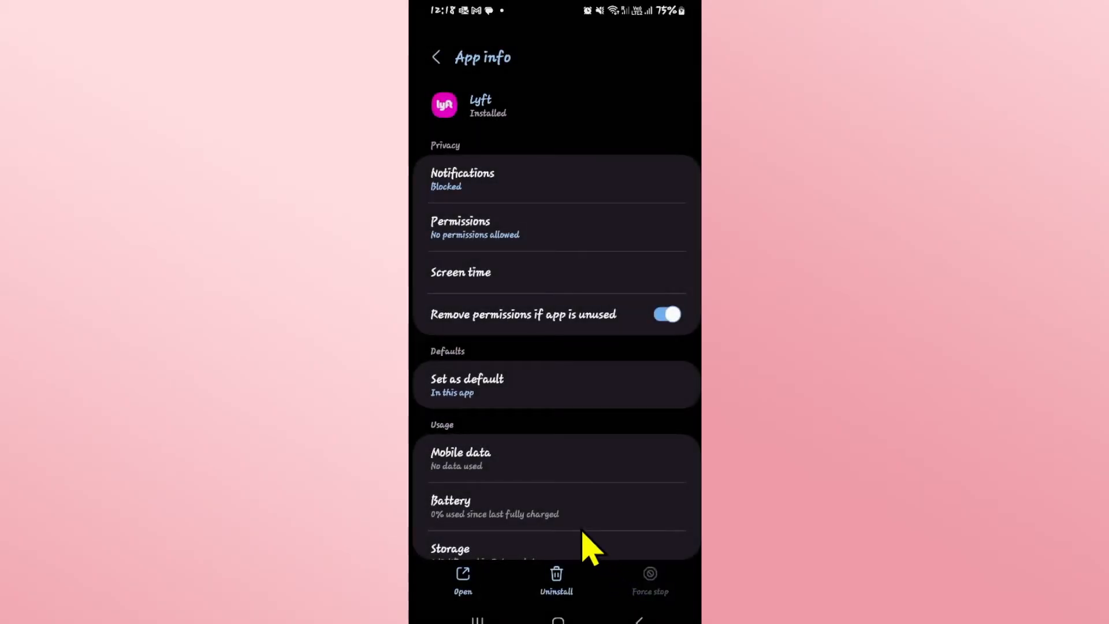
{"action": "scroll", "coordinate": [535, 386], "scroll_direction": "down", "scroll_amount": 3}
Clear Lyft's cache from its Storage page, bringing cache to 0 B, and return home
{"action": "left_click", "coordinate": [438, 418]}
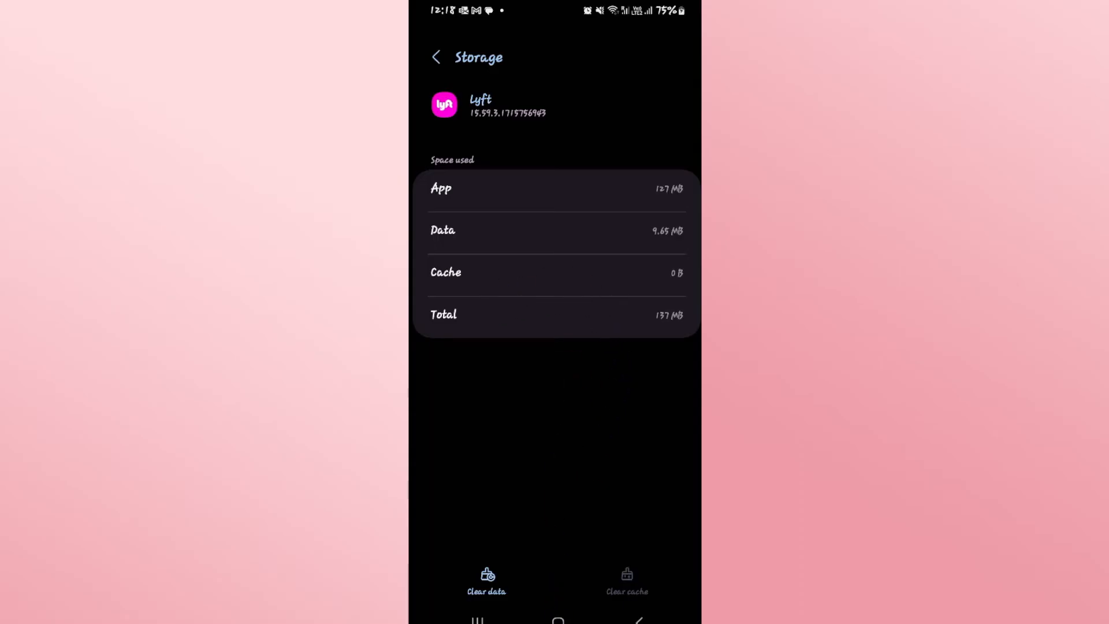
{"action": "left_click", "coordinate": [559, 618]}
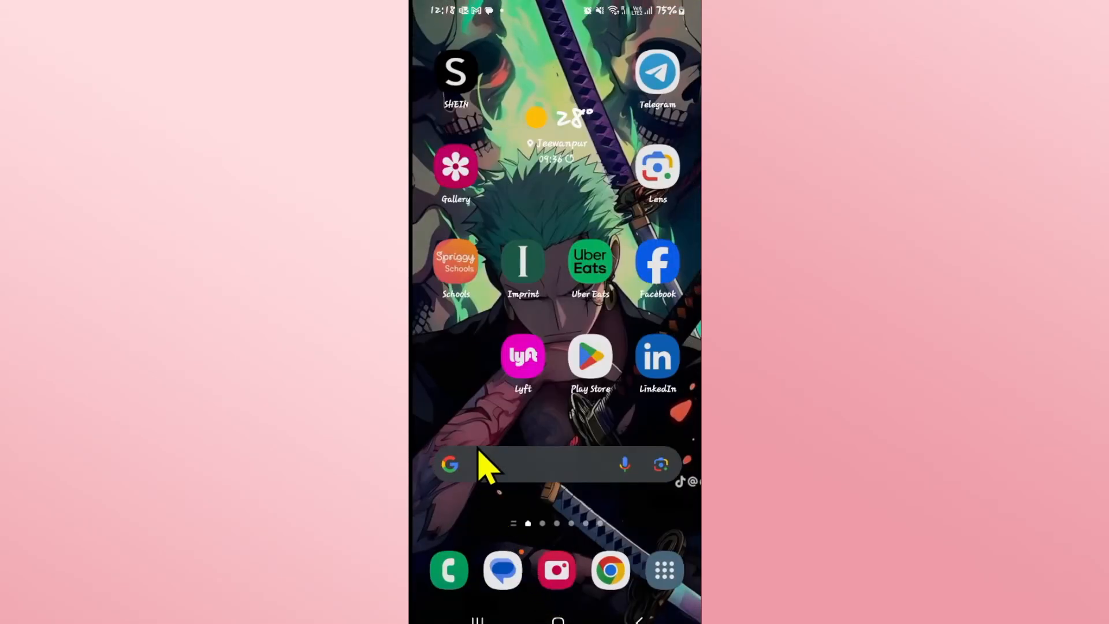
{"action": "left_click", "coordinate": [522, 363]}
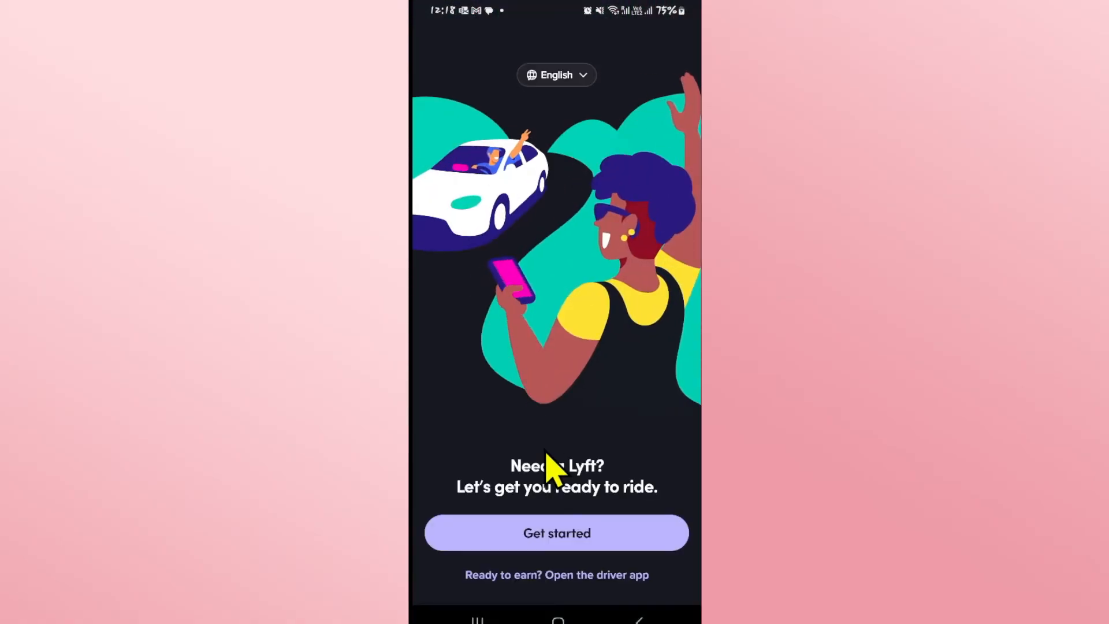
{"action": "left_click", "coordinate": [558, 617]}
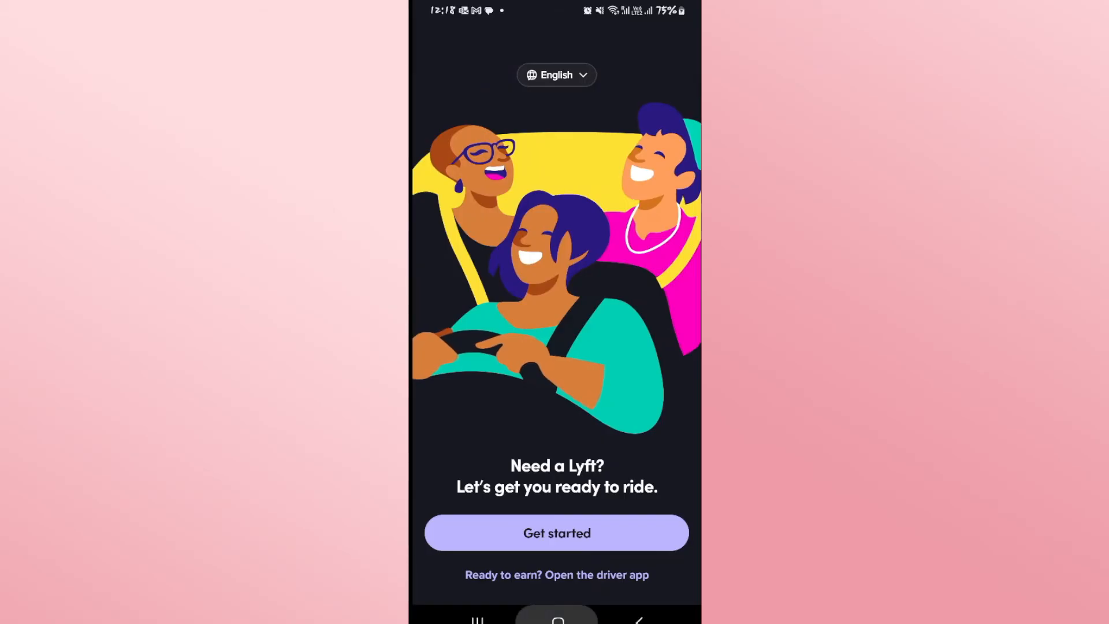